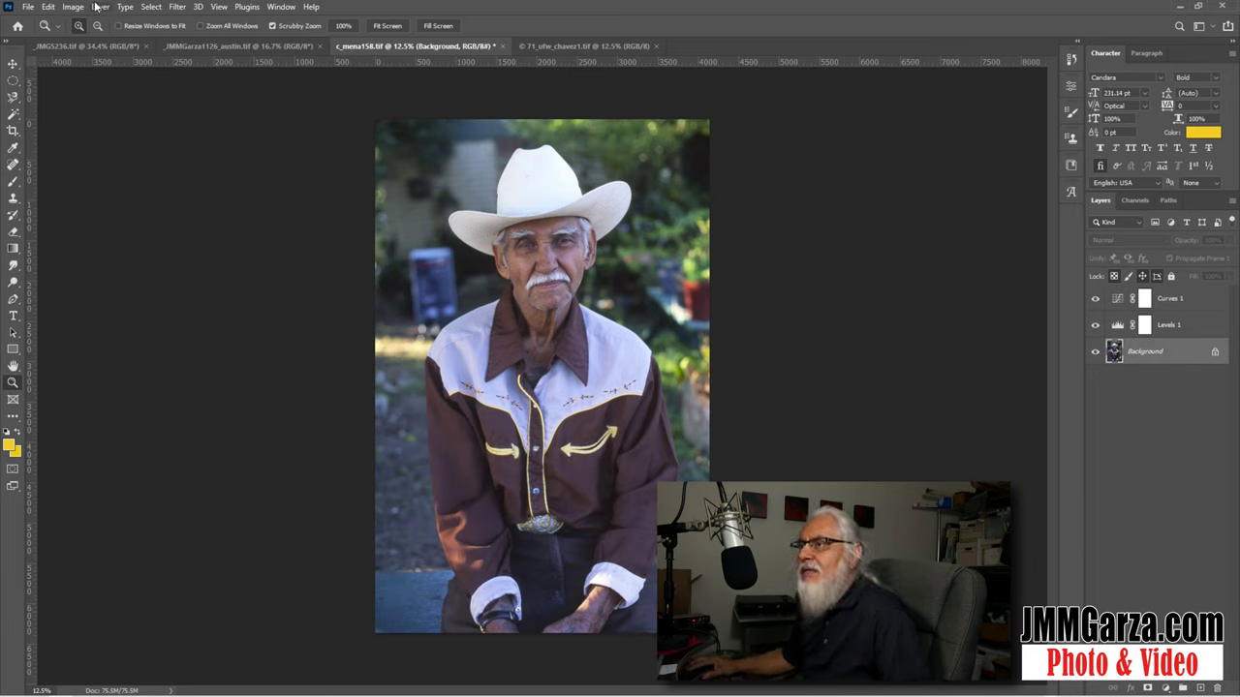
click(177, 6)
click(198, 59)
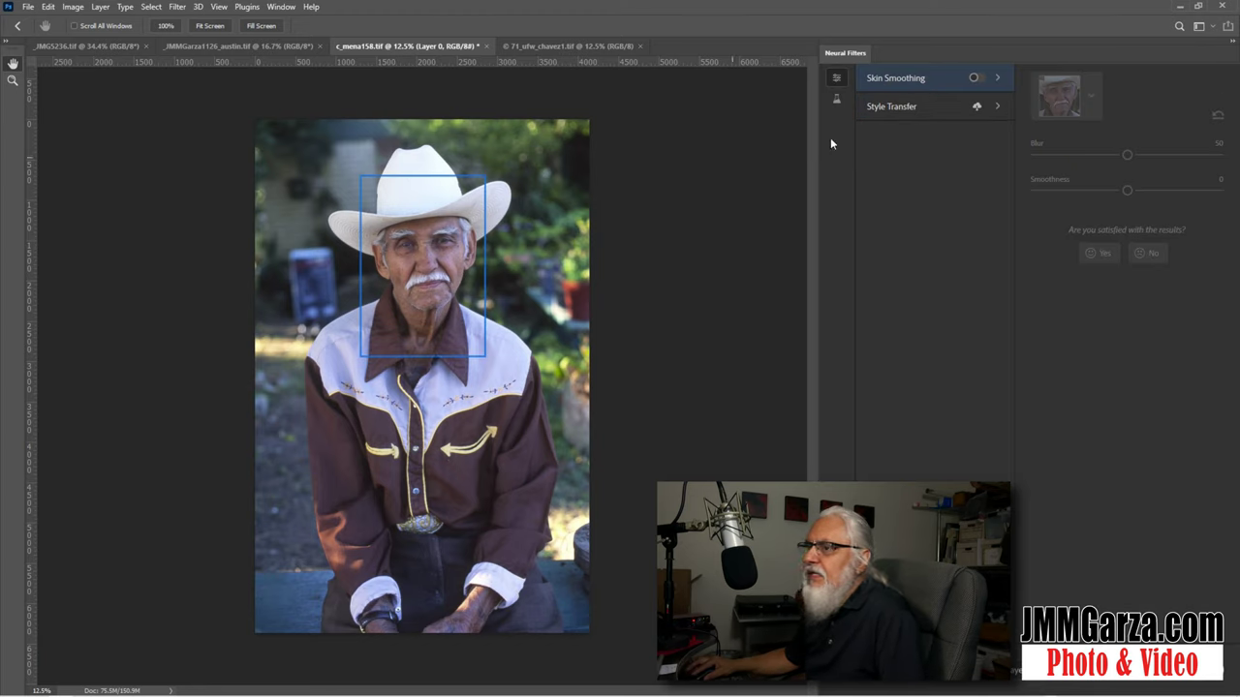
click(980, 79)
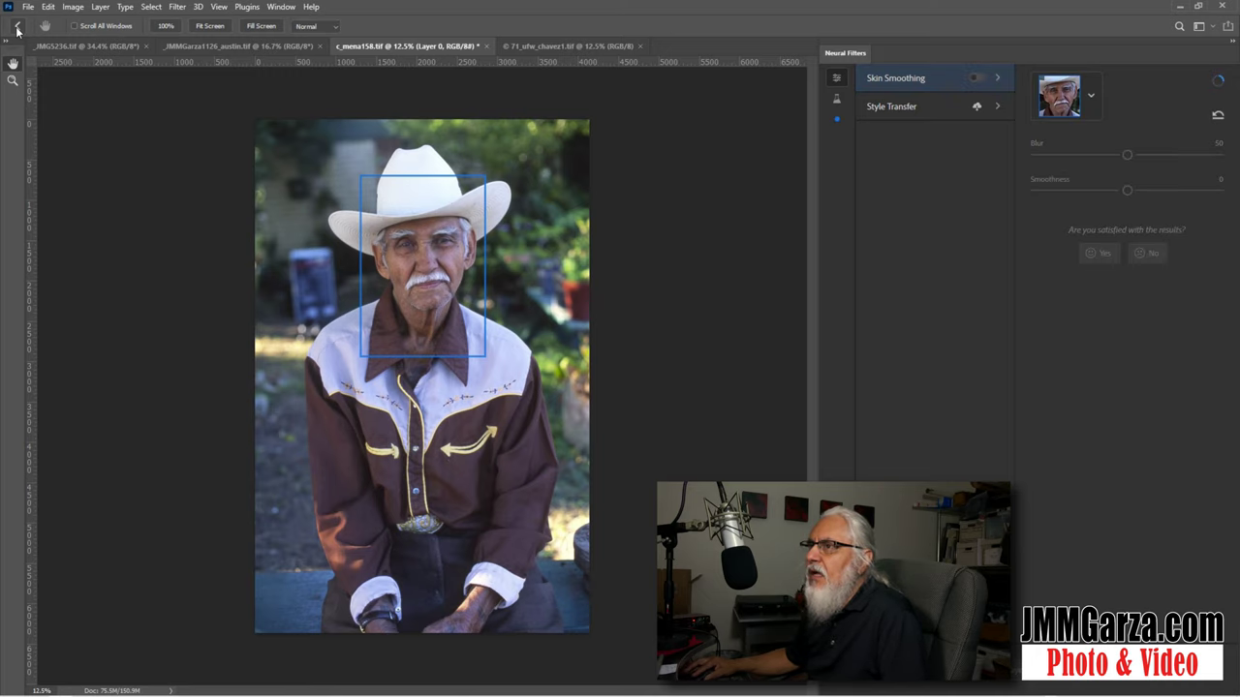
key(Escape)
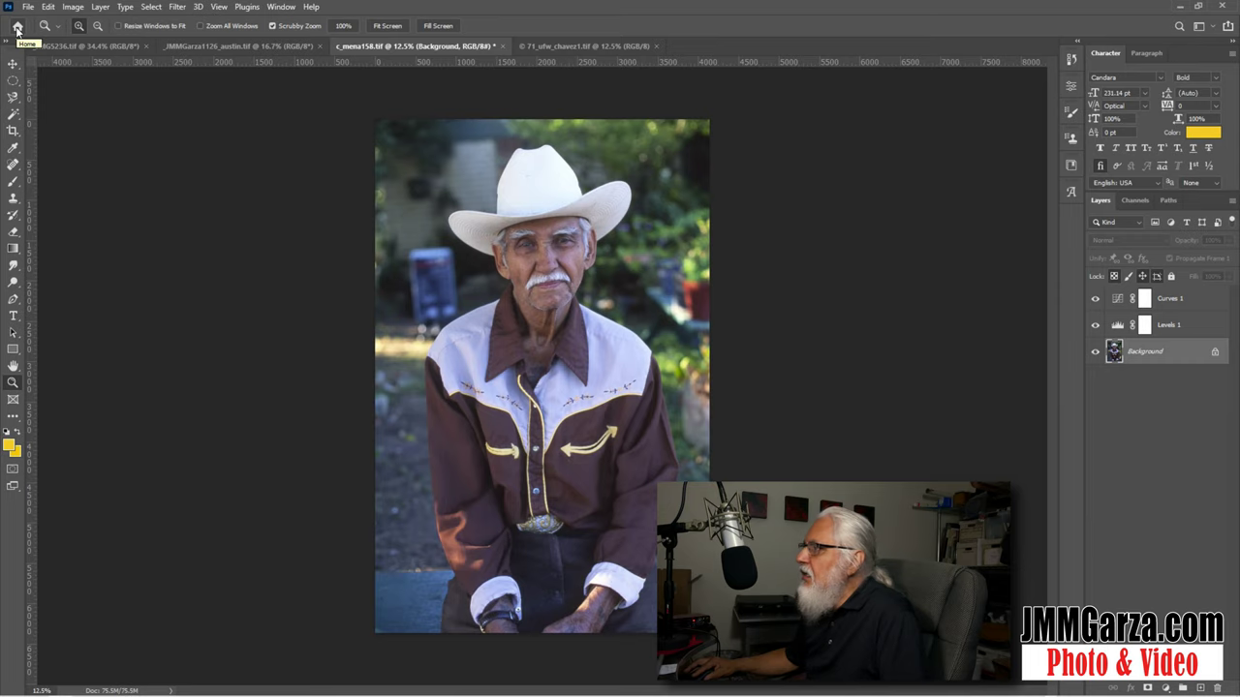
- Try the Skin Smoothing neural filter on the portrait in c_mena158.tif, compare the face with it on and off, and discard it
click(177, 8)
click(193, 59)
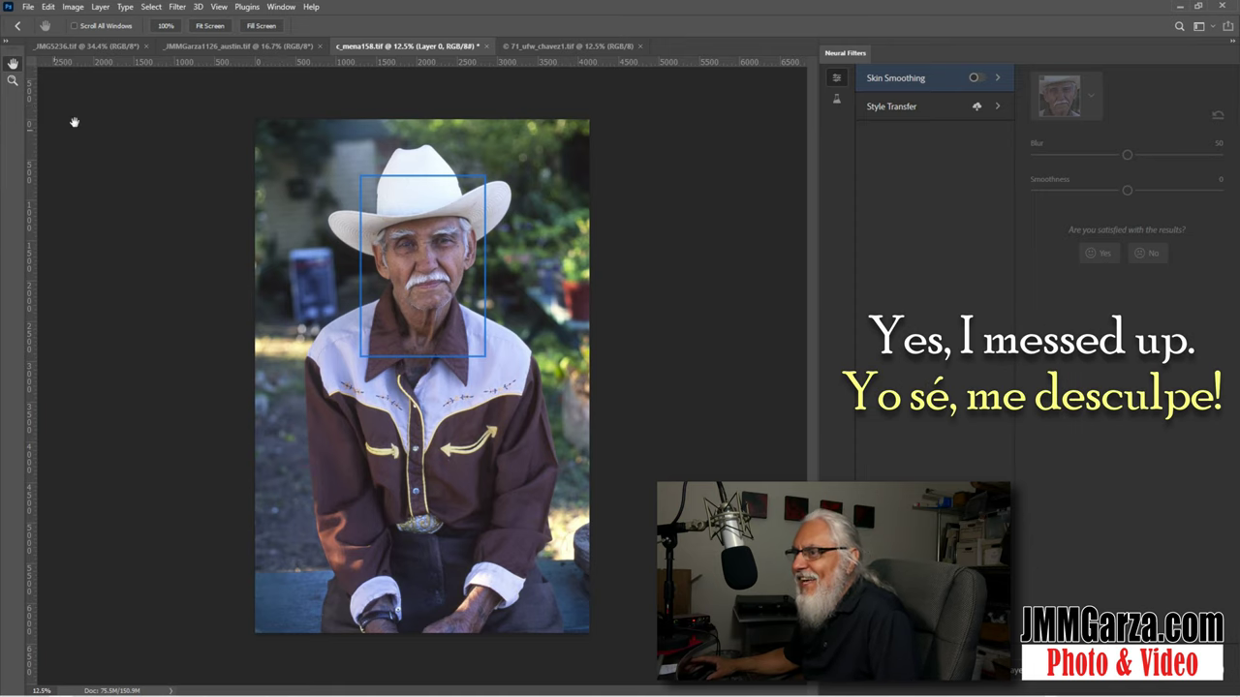
click(976, 77)
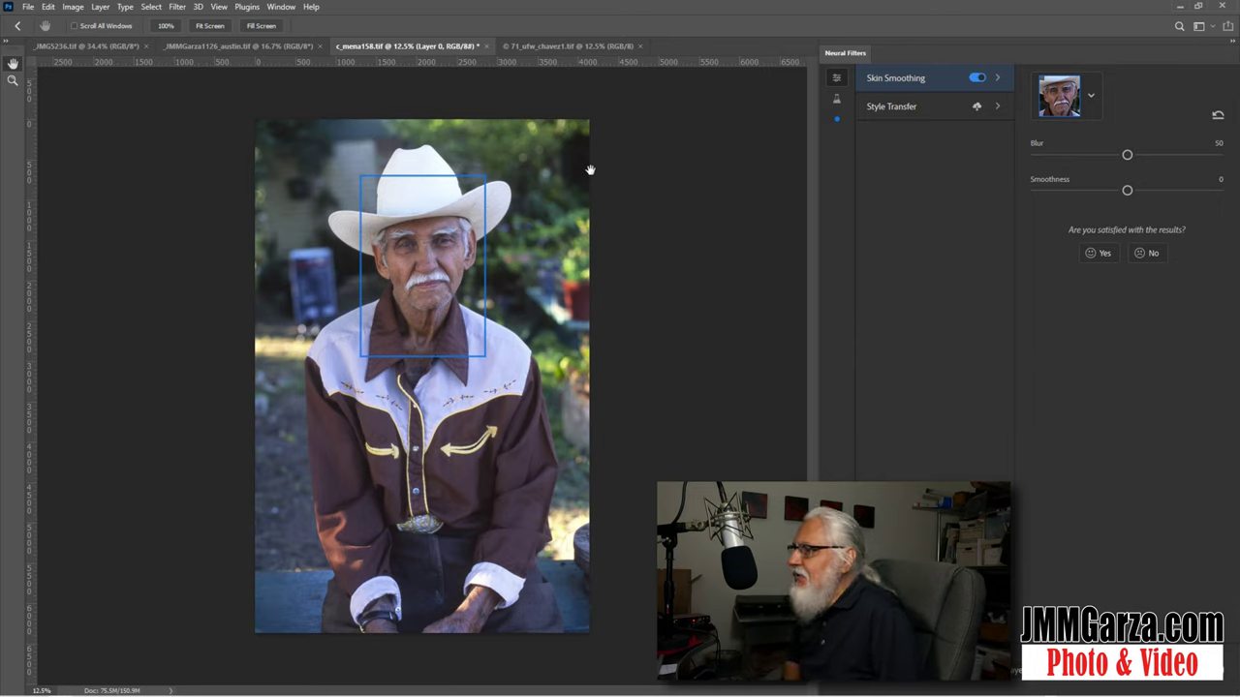
click(13, 81)
click(399, 246)
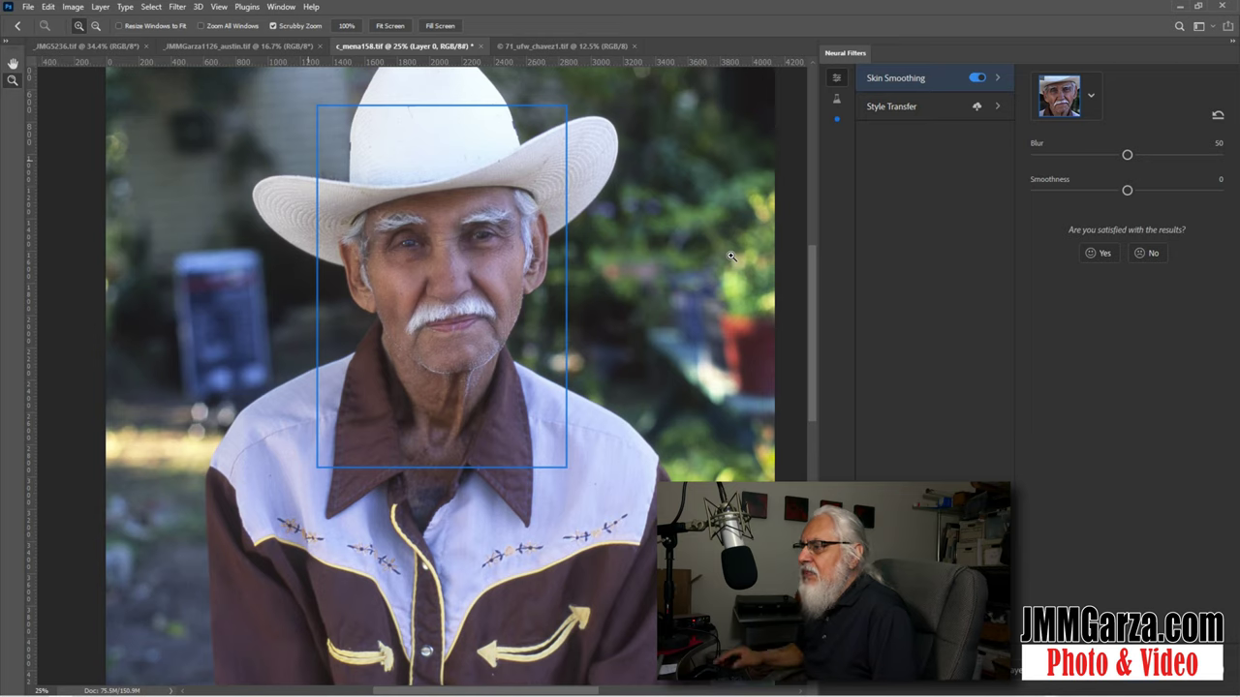
click(974, 79)
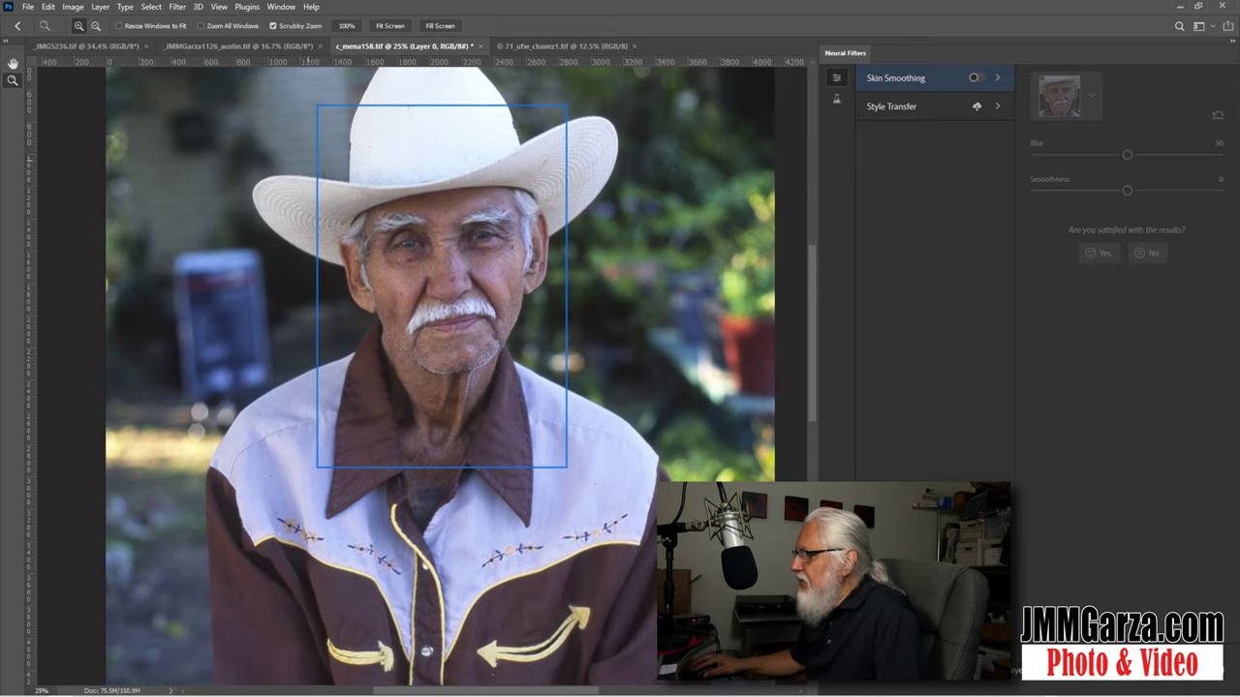
key(Escape)
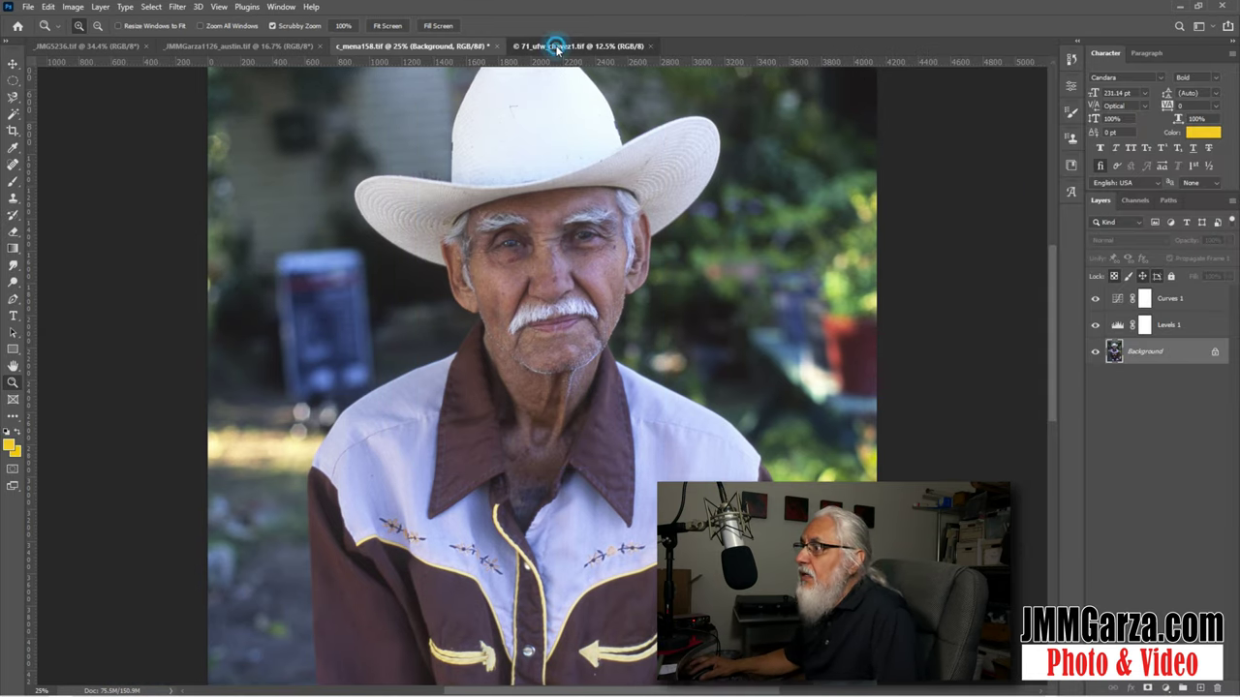
- Open the black-and-white photo fr_sj_larazapark.tif from the 2020_PhotoshopTutorials_PHOTOS folder
click(555, 47)
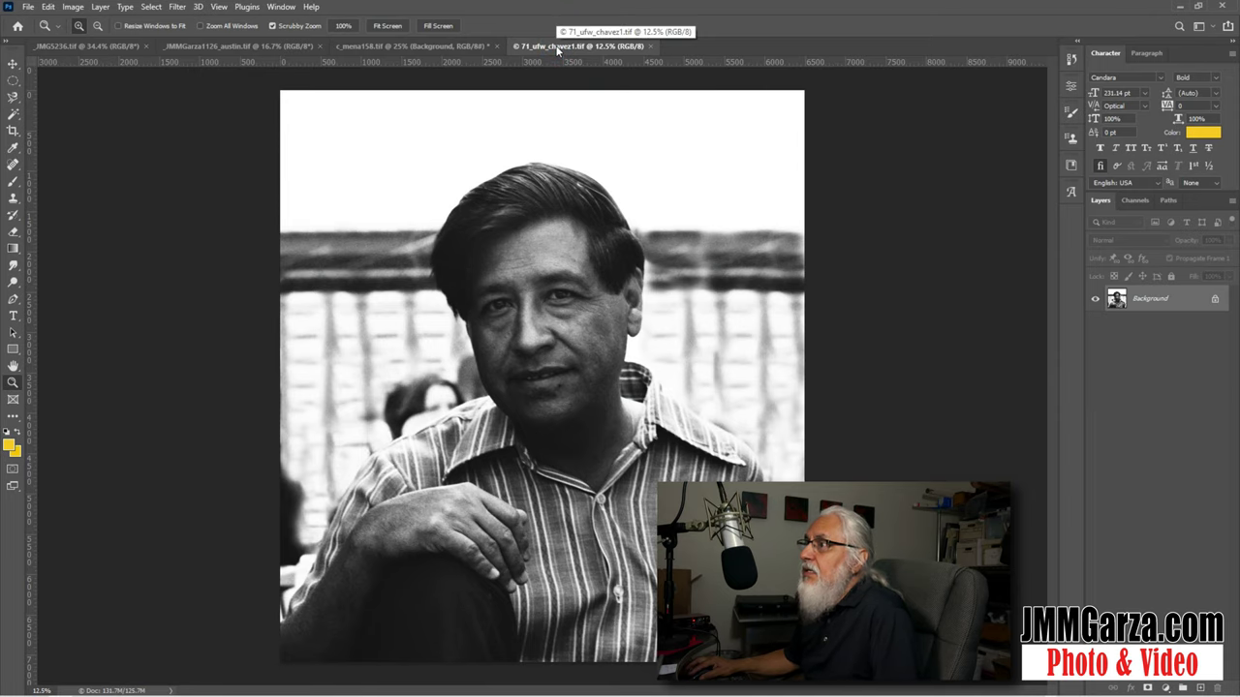
click(28, 7)
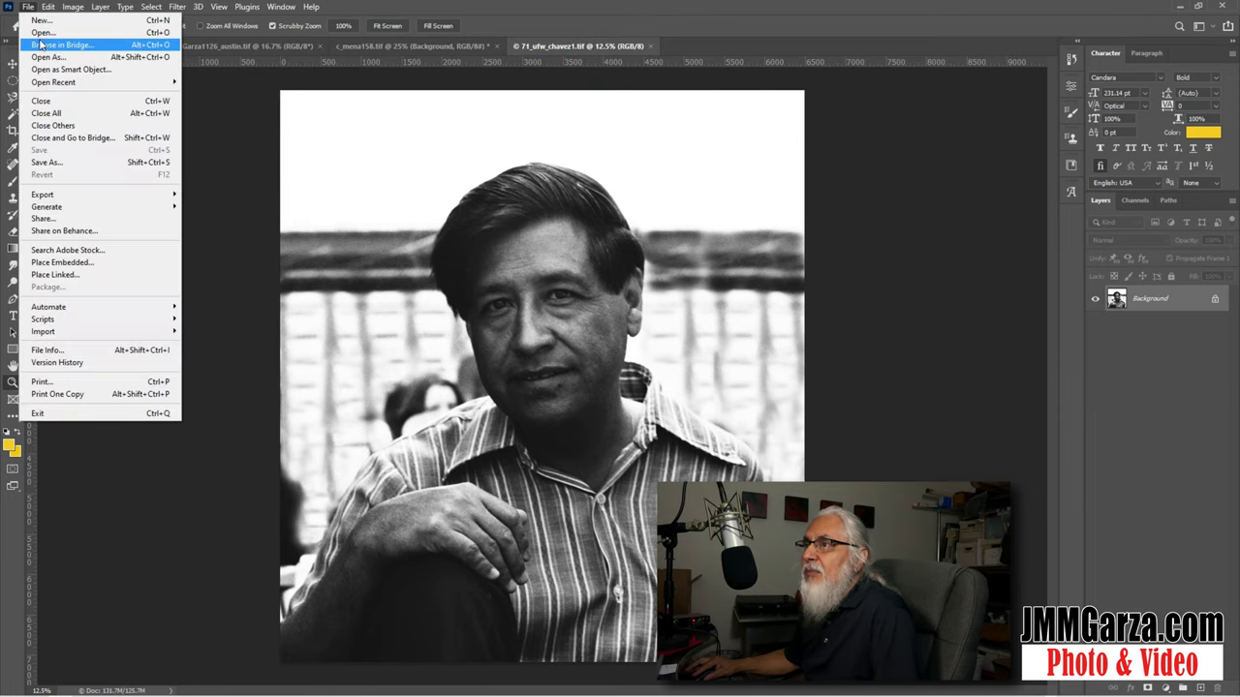
click(43, 32)
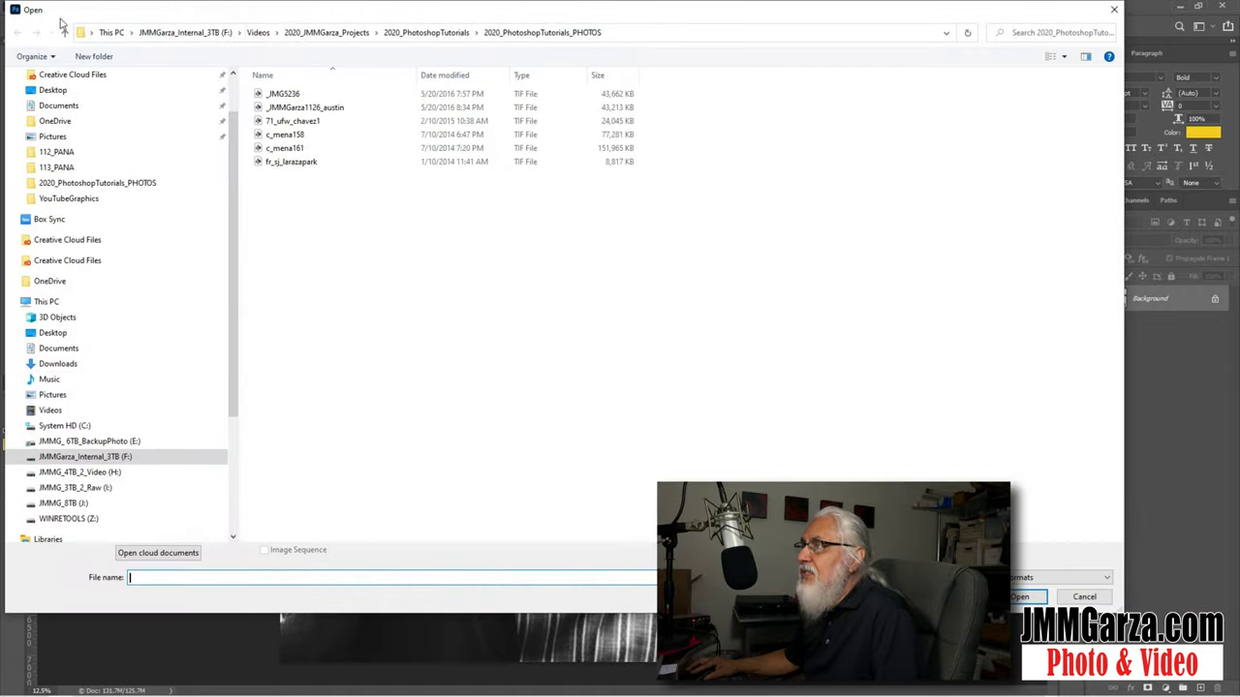
click(306, 165)
double_click(306, 165)
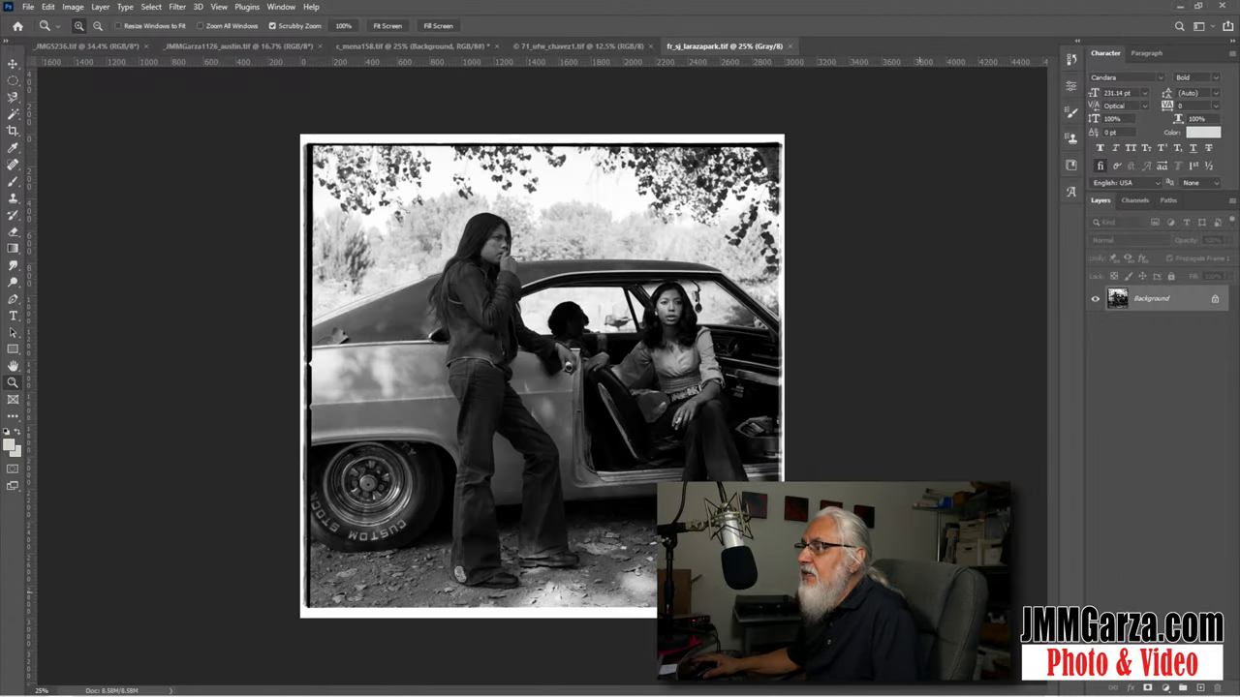
click(601, 355)
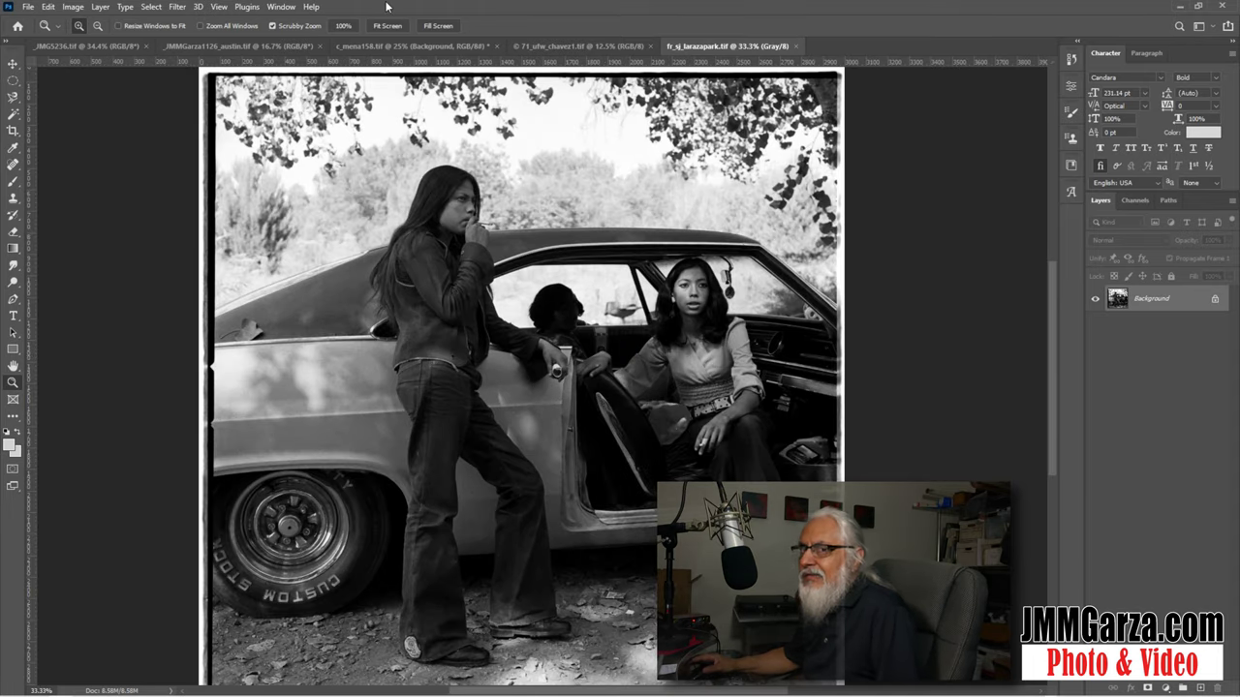
click(173, 9)
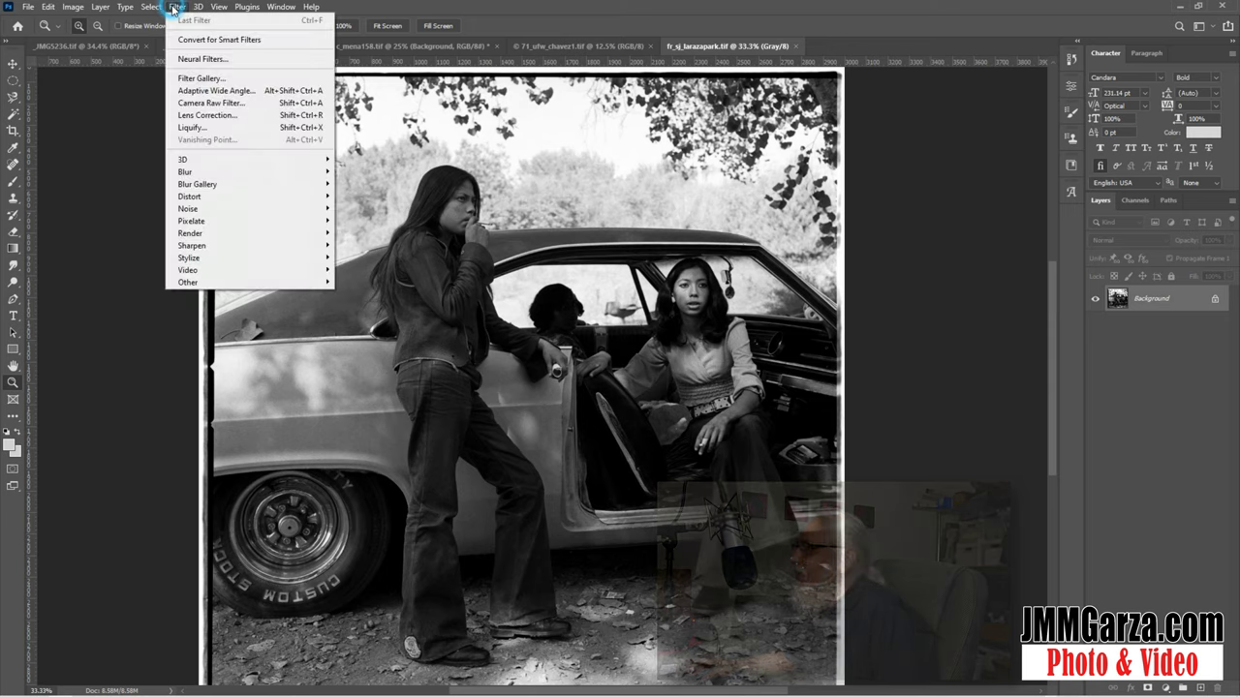
click(195, 60)
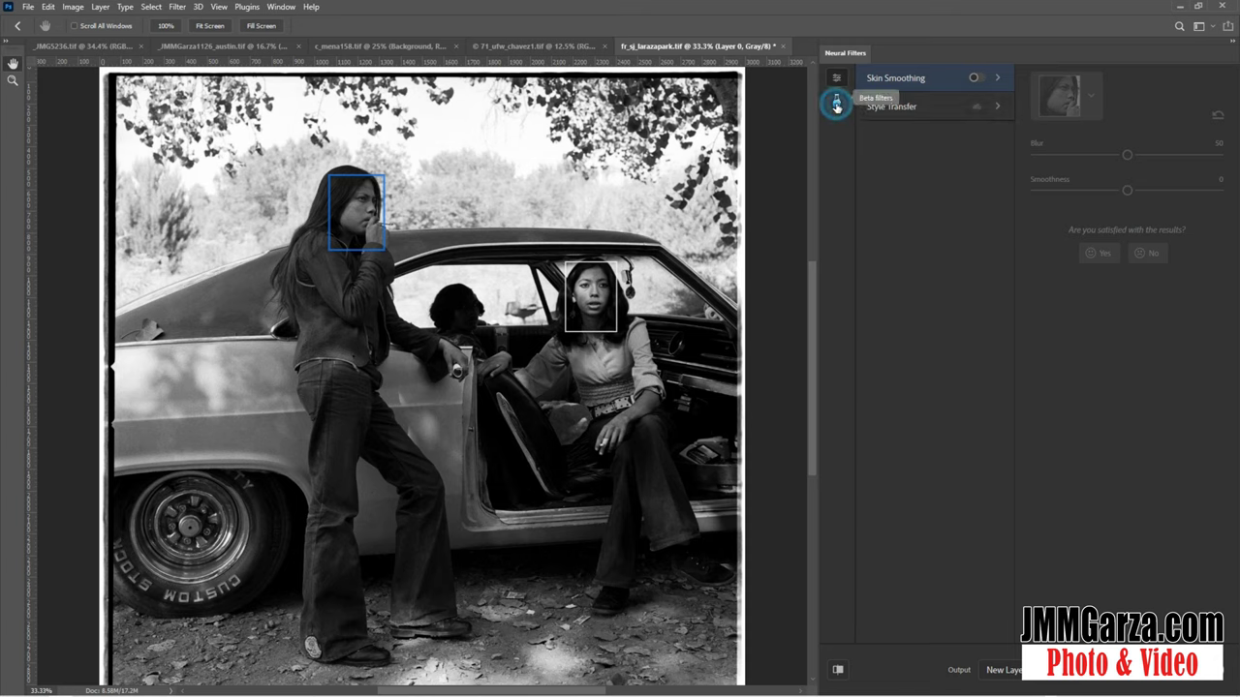
click(837, 102)
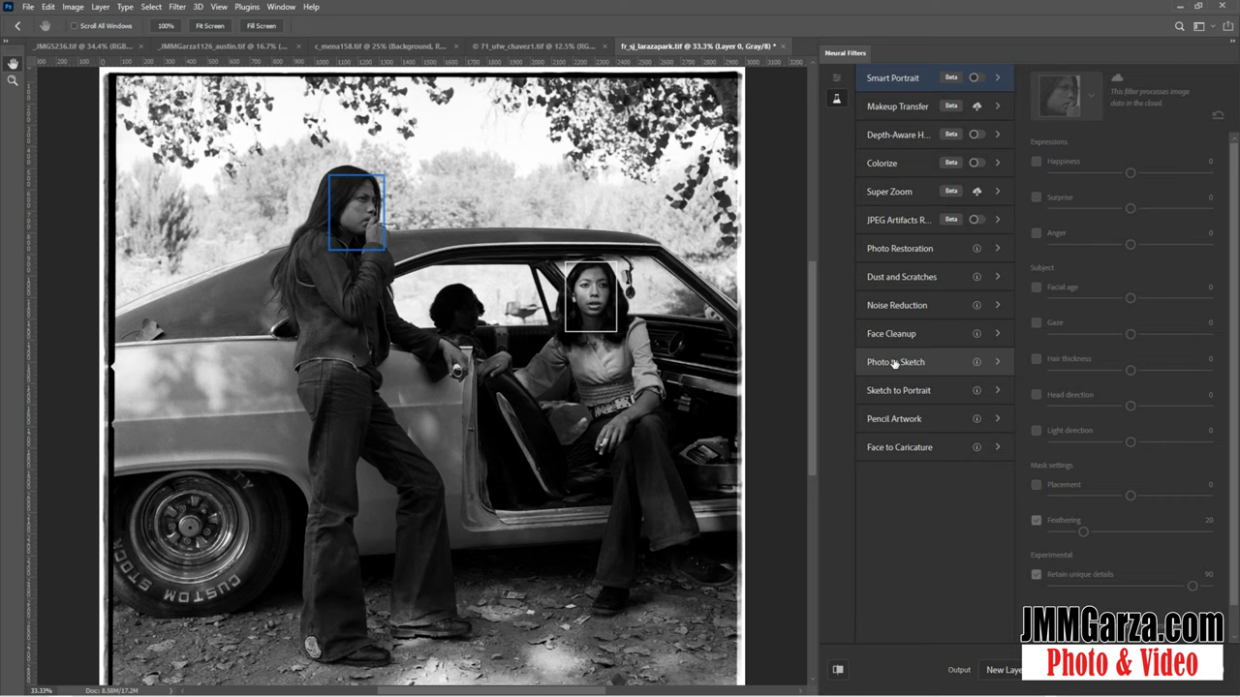
click(888, 163)
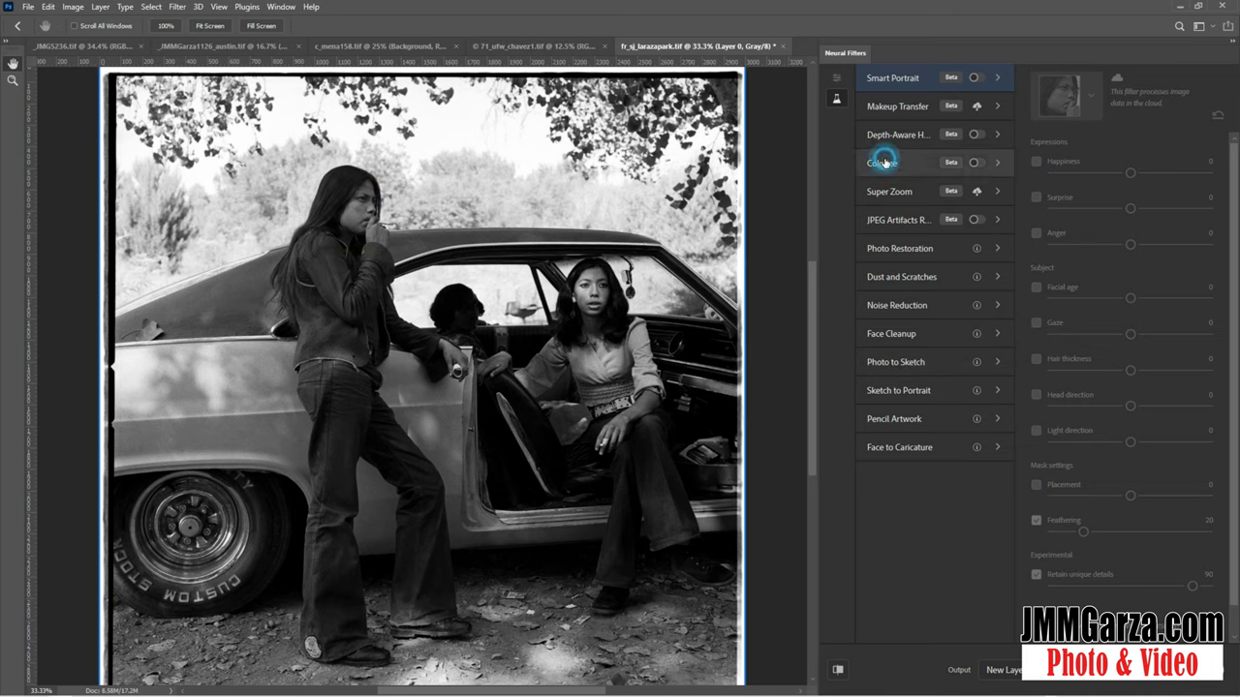
click(976, 163)
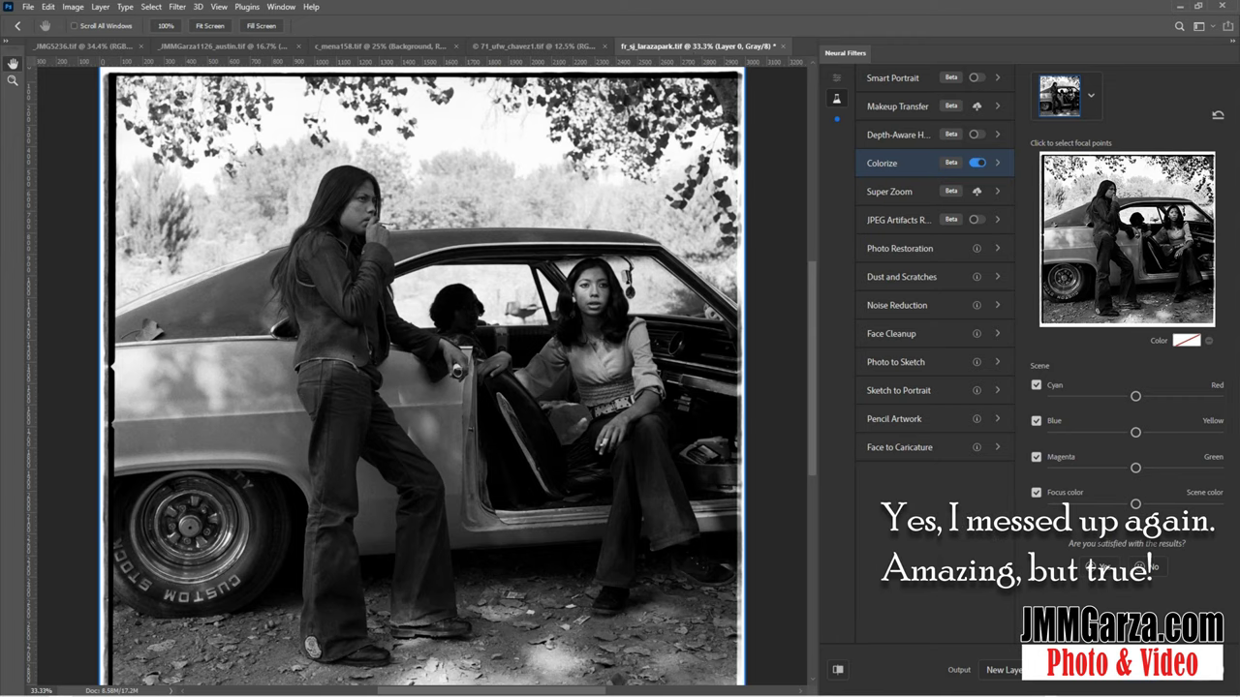
key(Escape)
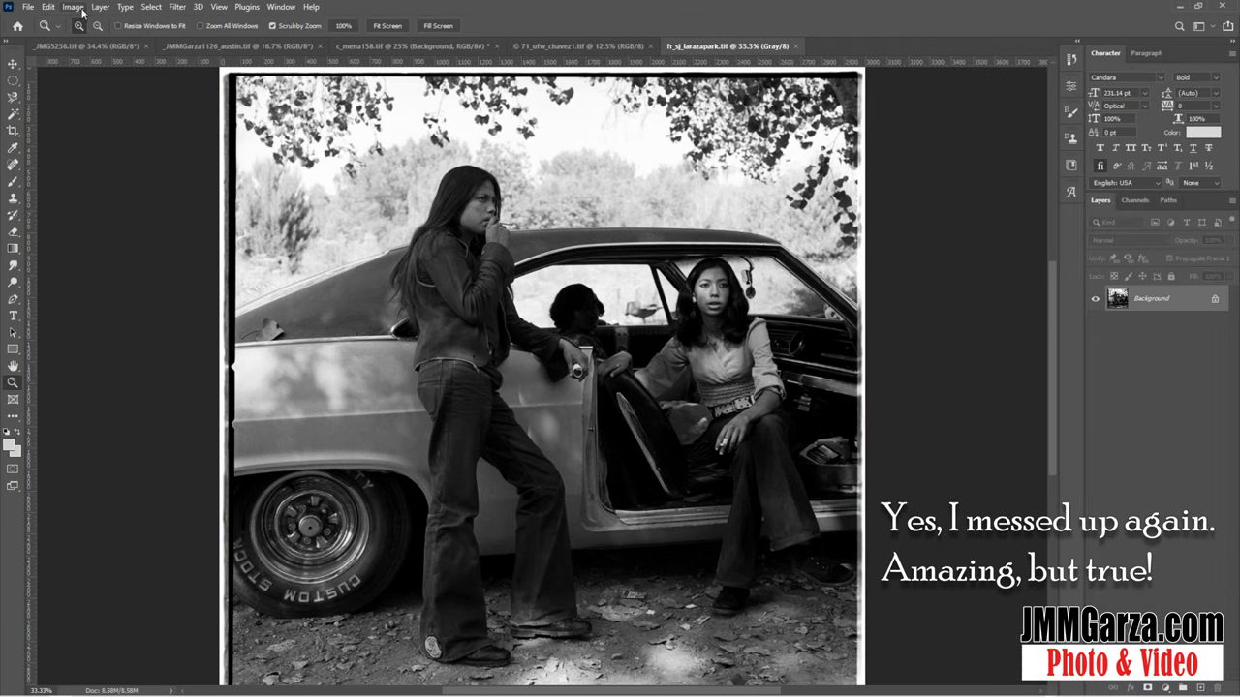
- Convert the fr_sj_larazapark.tif image to RGB Color mode
click(96, 8)
mouse_move(76, 8)
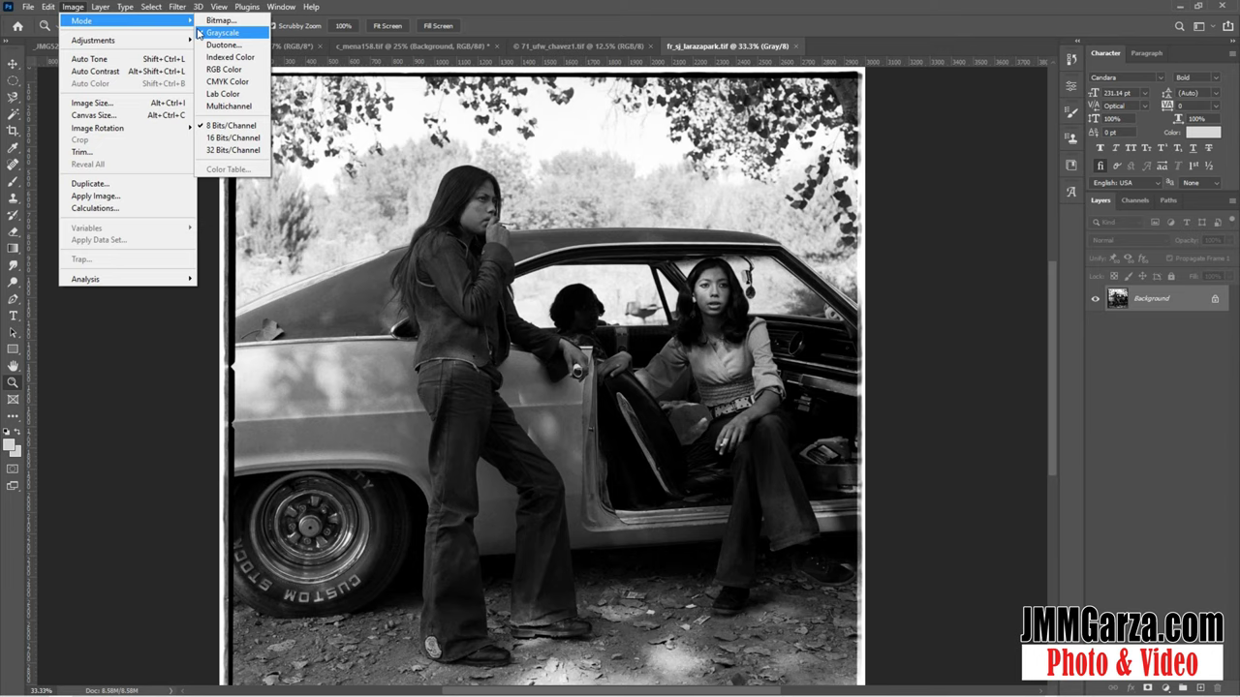
click(235, 79)
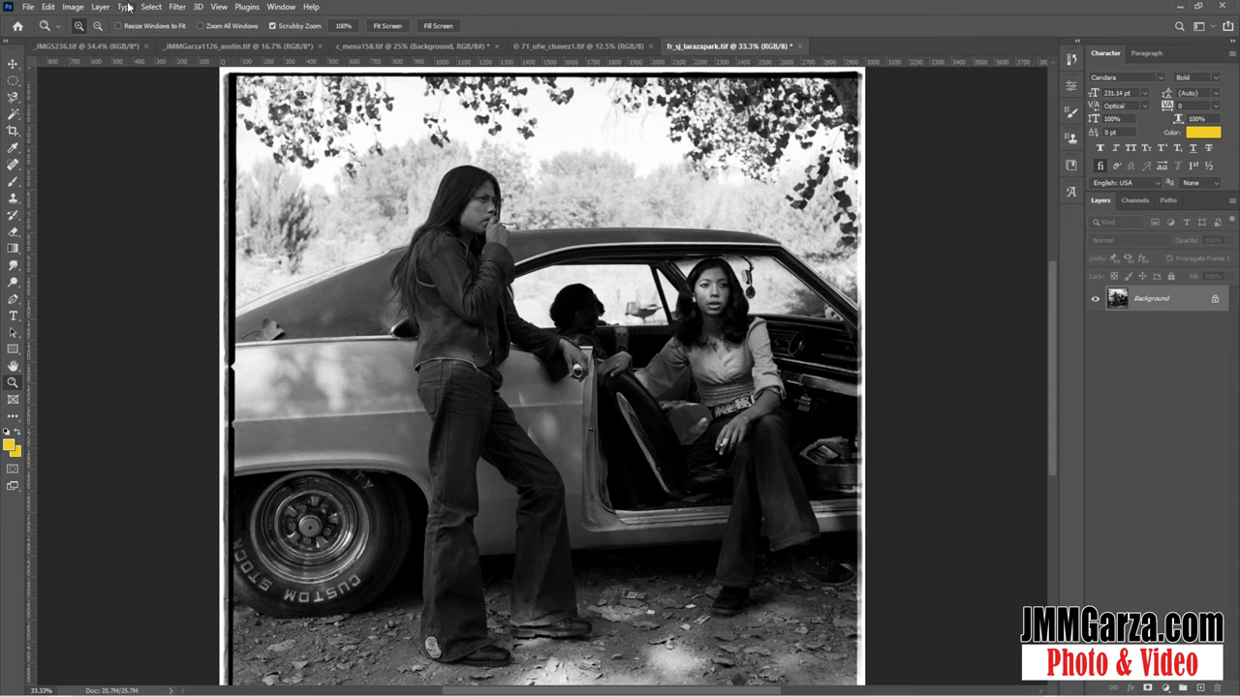
- Open Neural Filters for the car photo and enable the beta Colorize filter
click(176, 8)
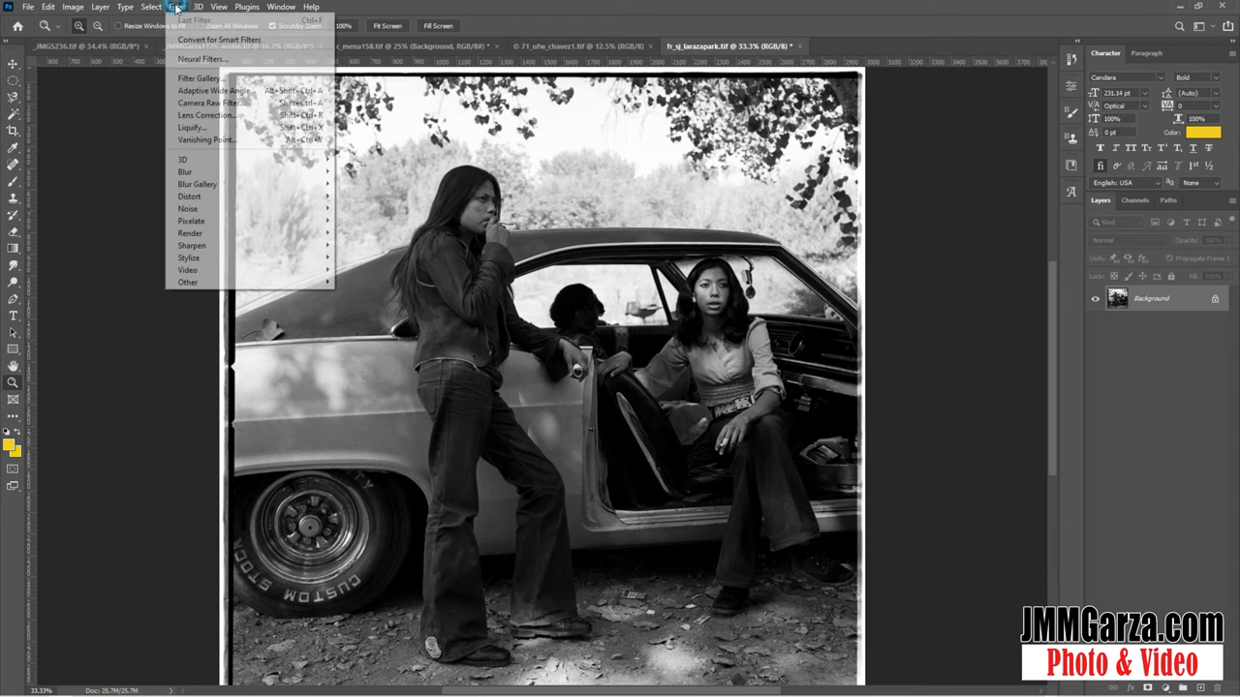
click(200, 60)
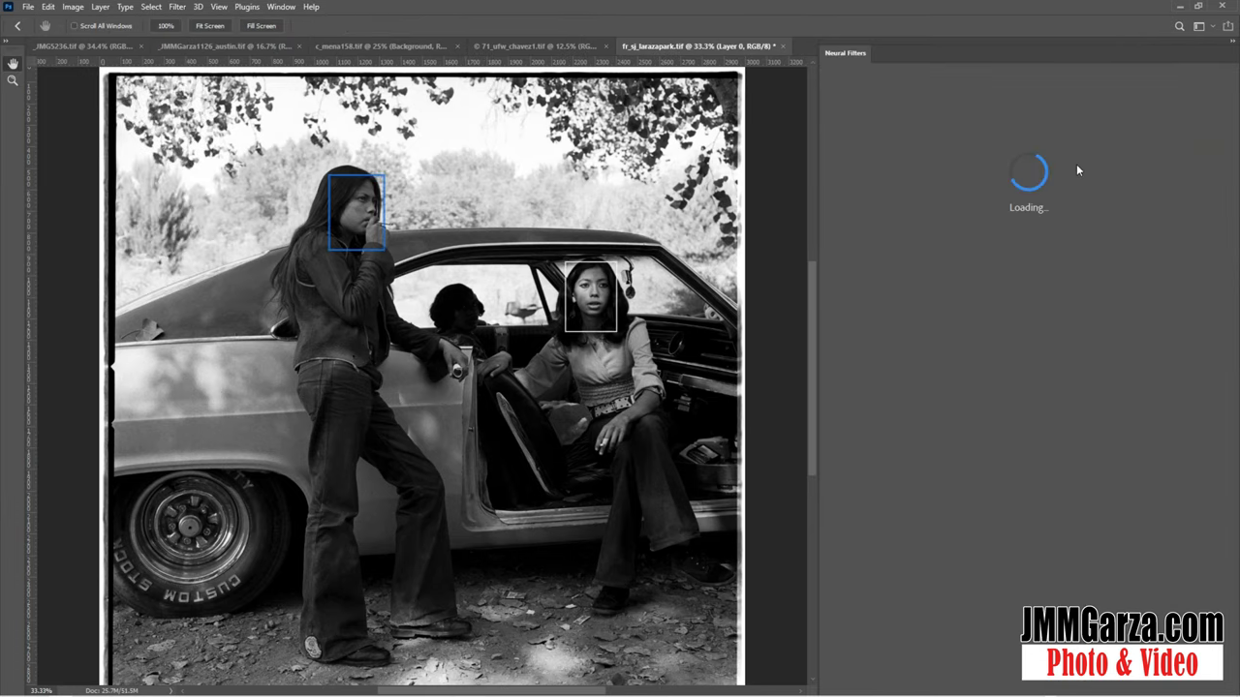
click(837, 100)
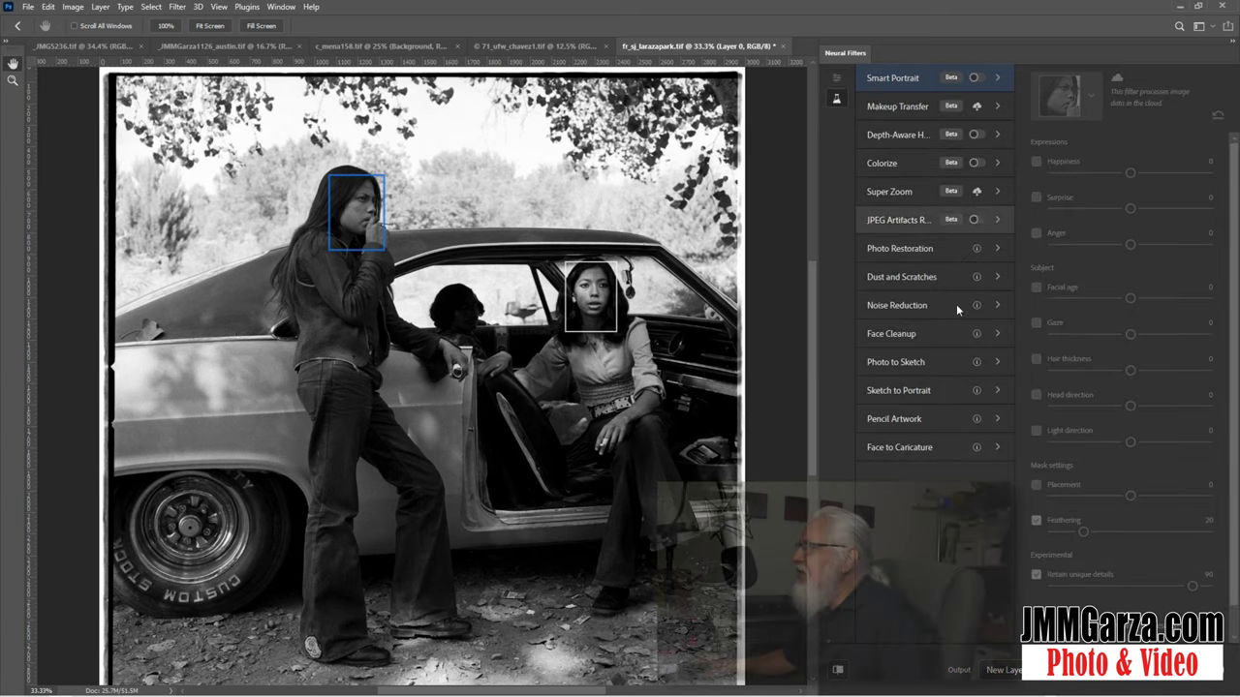
click(976, 163)
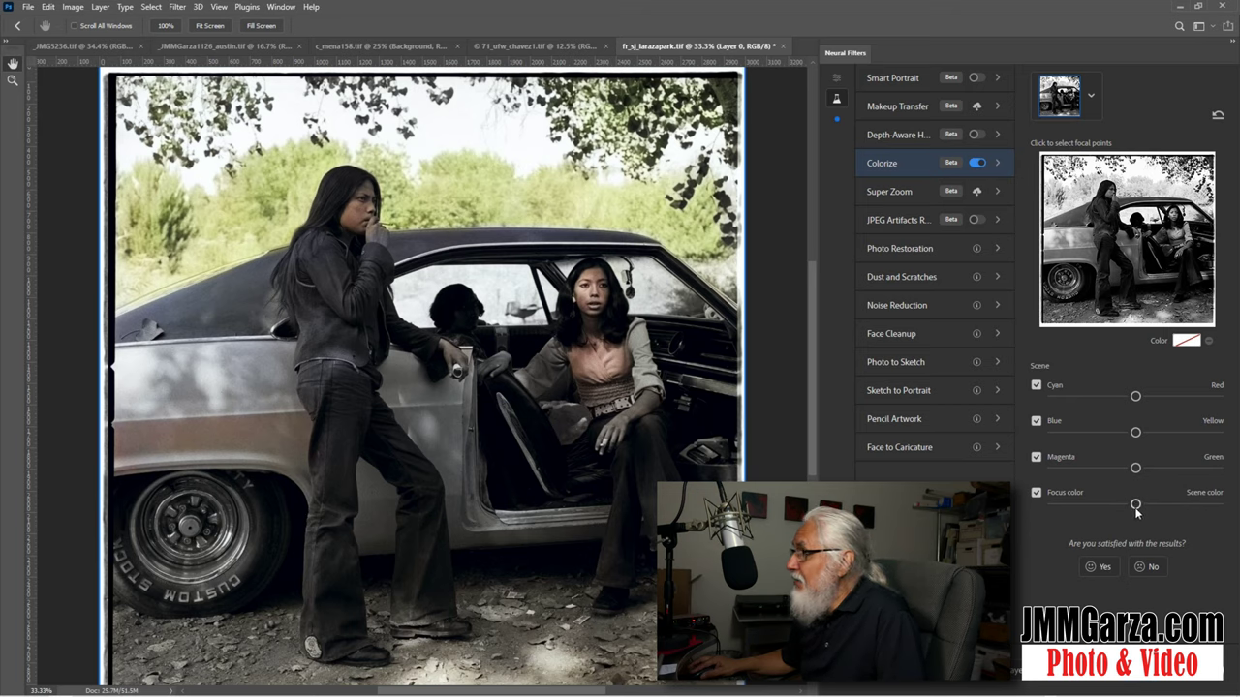
- Try shifting Focus color toward Scene color, then disable Focus color and switch the Colorize filter off
drag(1135, 506, 1218, 505)
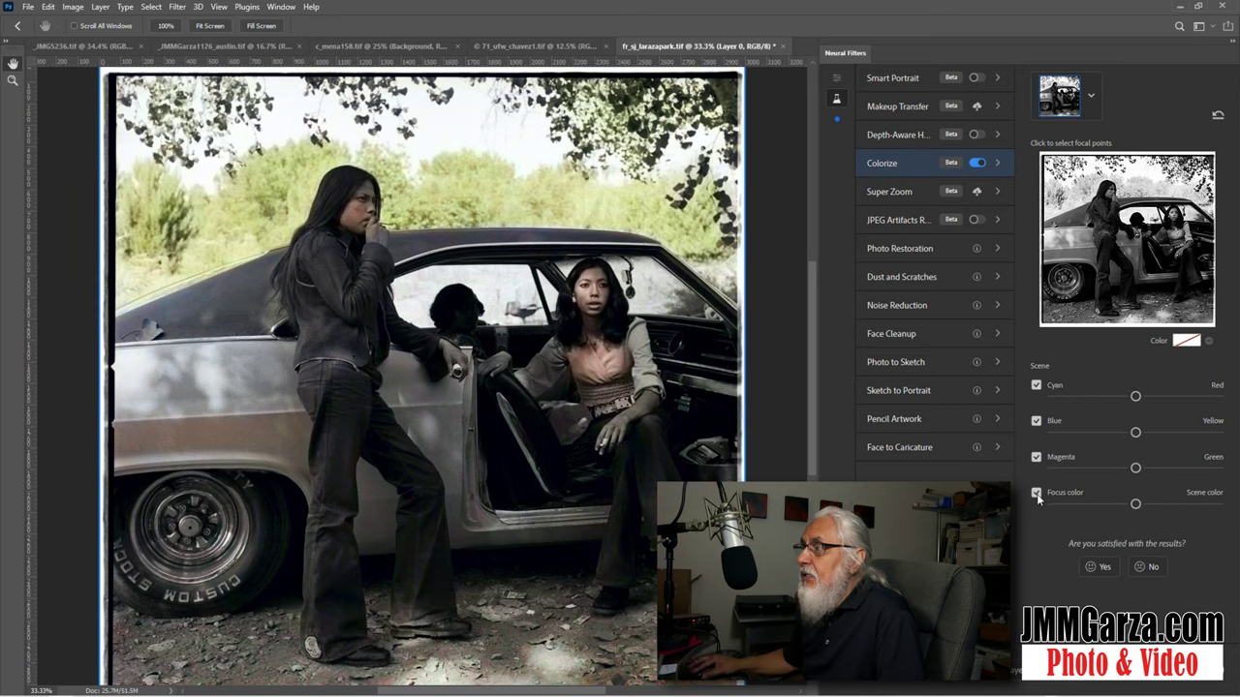
click(1036, 494)
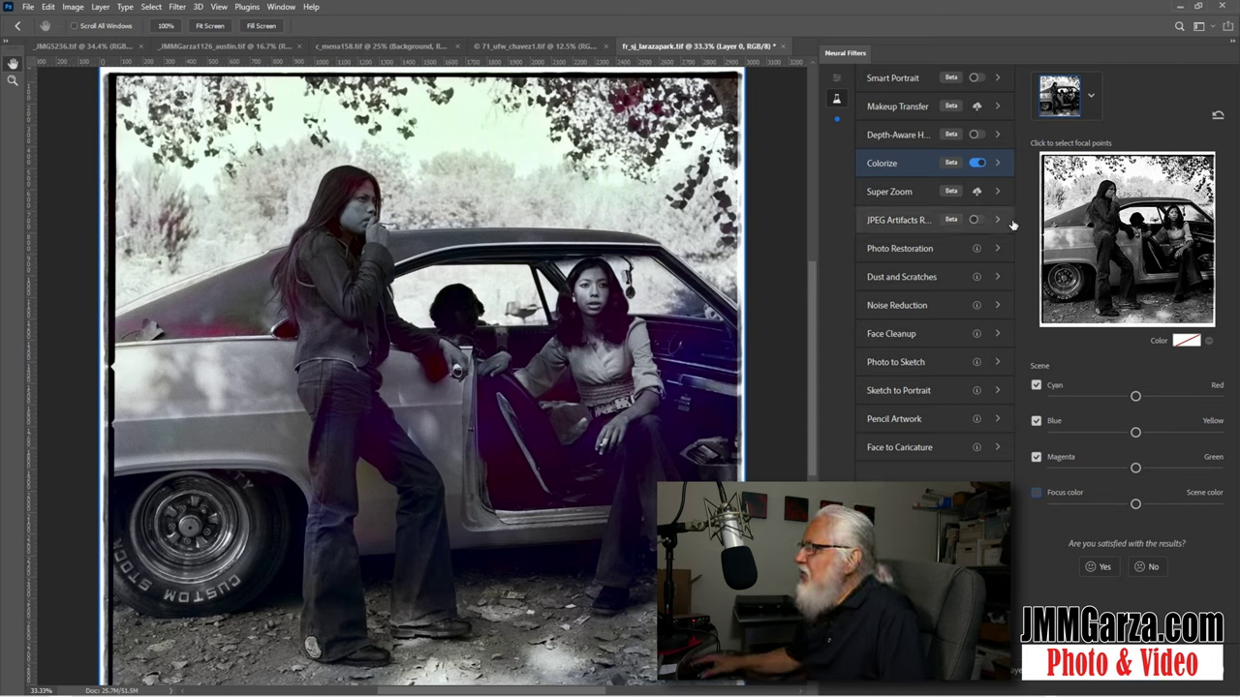
click(974, 163)
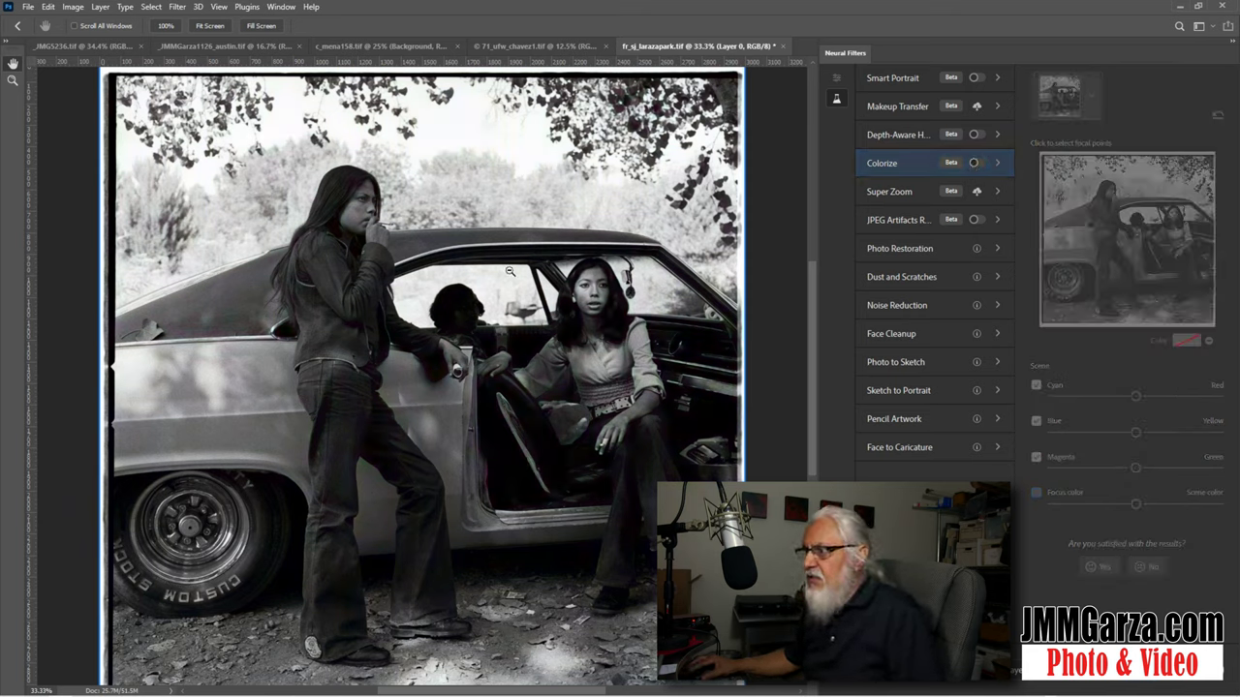
key(ctrl+minus)
key(ctrl+minus)
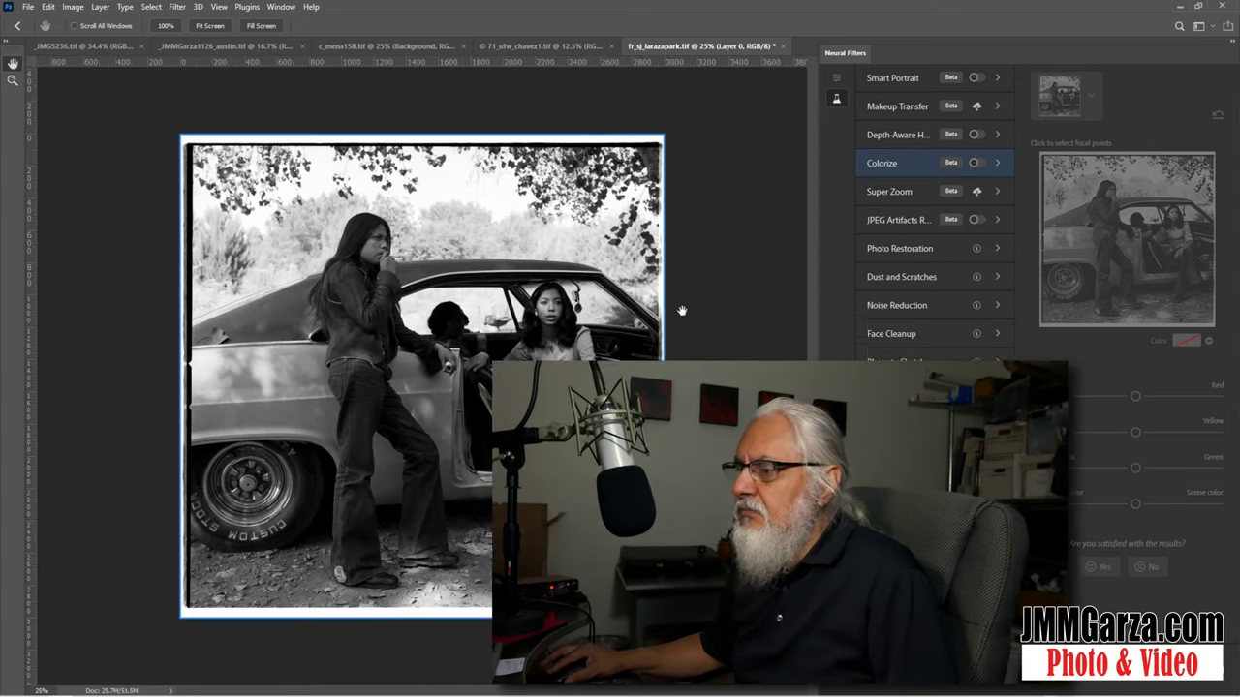